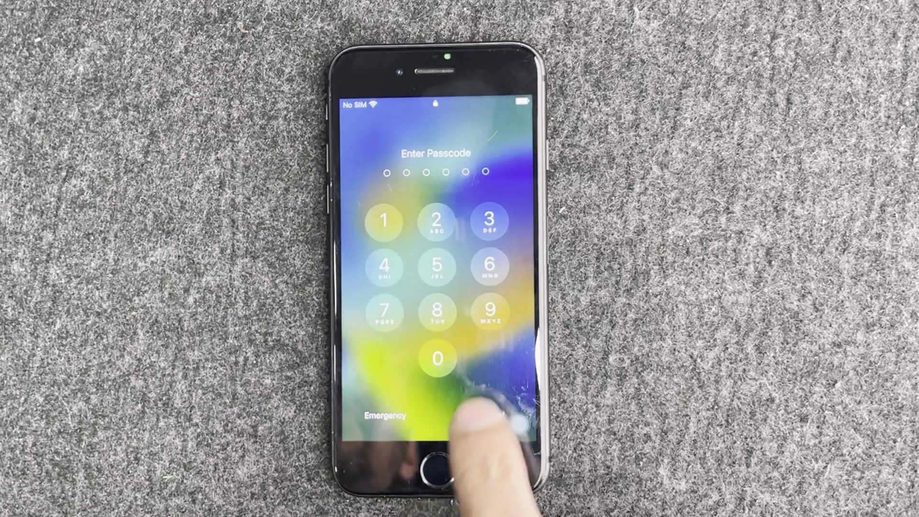
Enter wrong six-digit passcode guesses on the lock screen until iPhone Unavailable appears
click(437, 310)
click(437, 358)
click(437, 310)
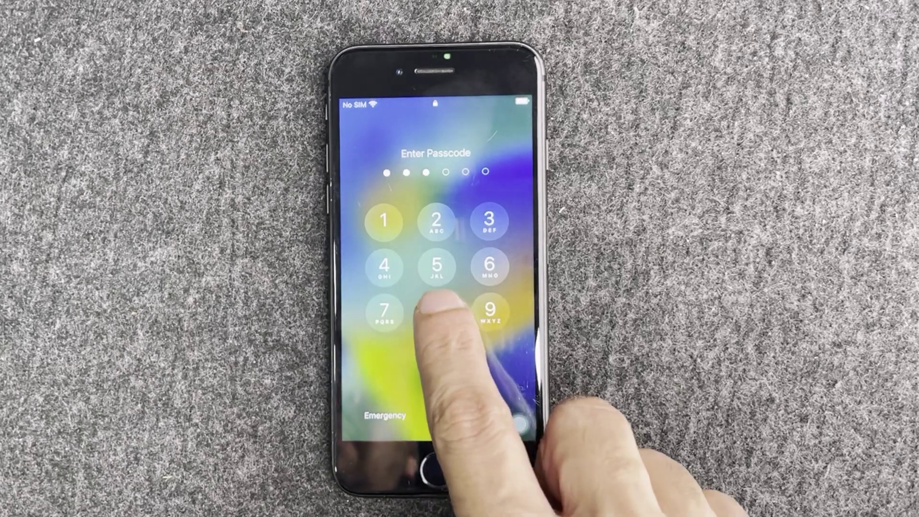
click(437, 310)
click(490, 310)
click(490, 310)
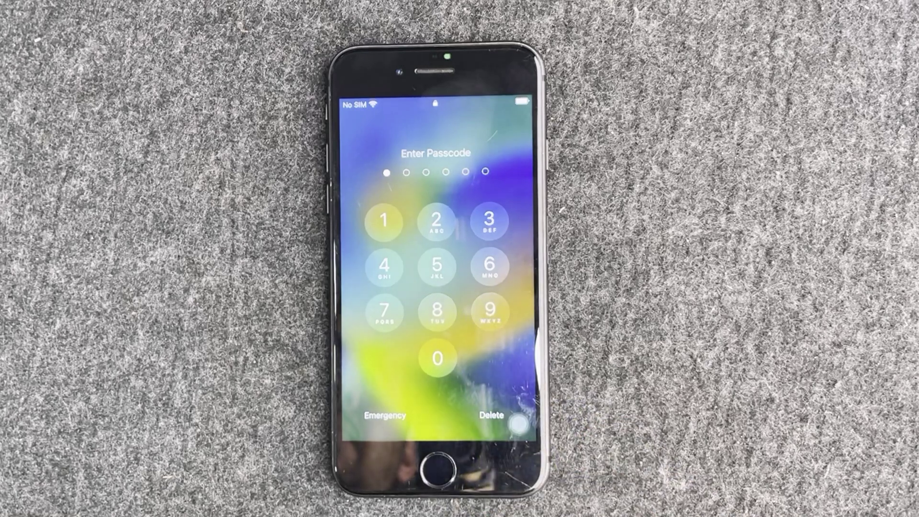
click(437, 310)
click(436, 310)
click(437, 265)
click(437, 264)
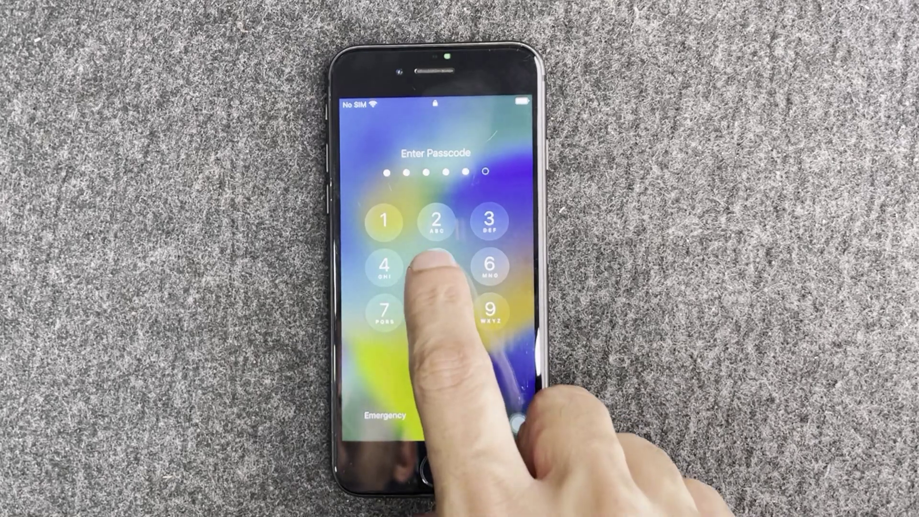
click(437, 358)
click(437, 310)
click(384, 310)
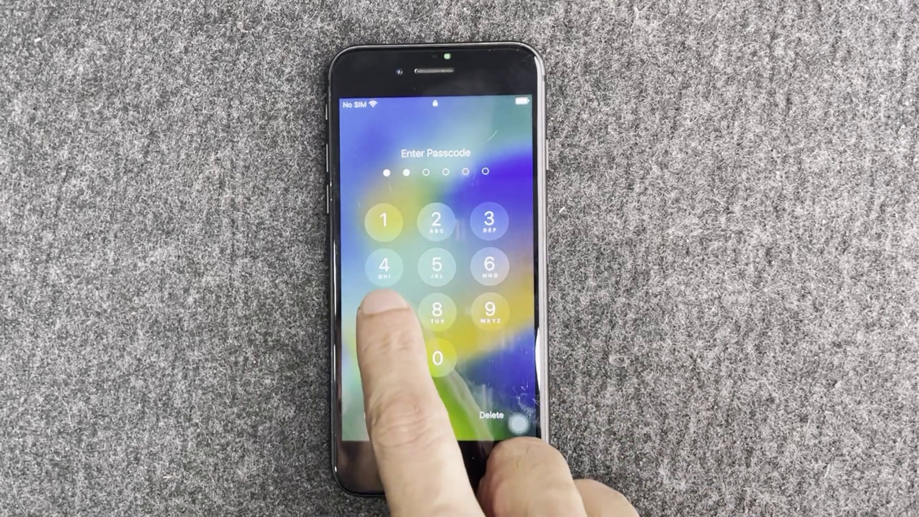
click(384, 310)
click(385, 311)
click(384, 310)
click(384, 310)
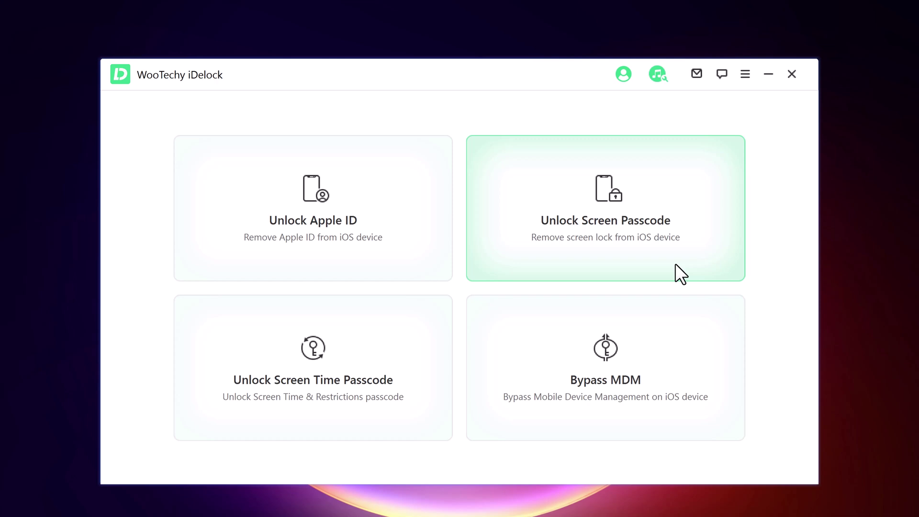
Start Unlock Screen Passcode and download the iOS 16.7.2 firmware package for the iPhone 8 (GSM)
click(680, 274)
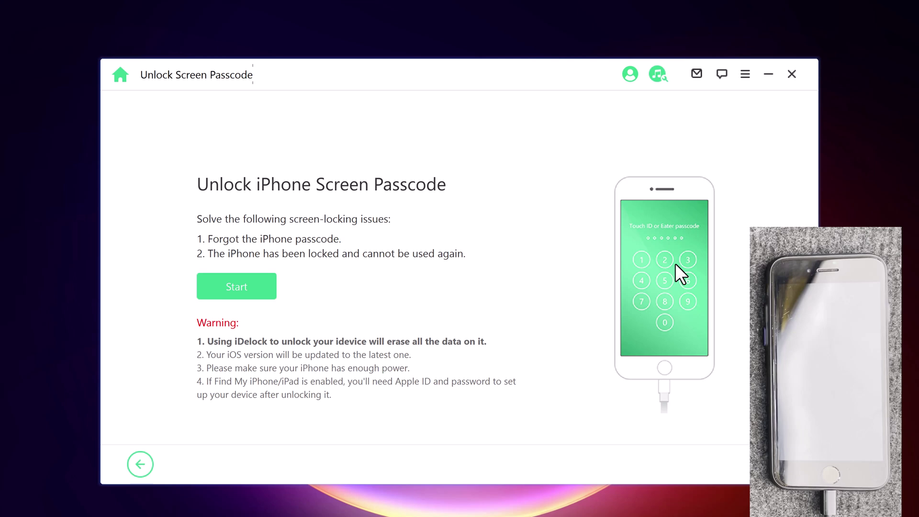
click(248, 291)
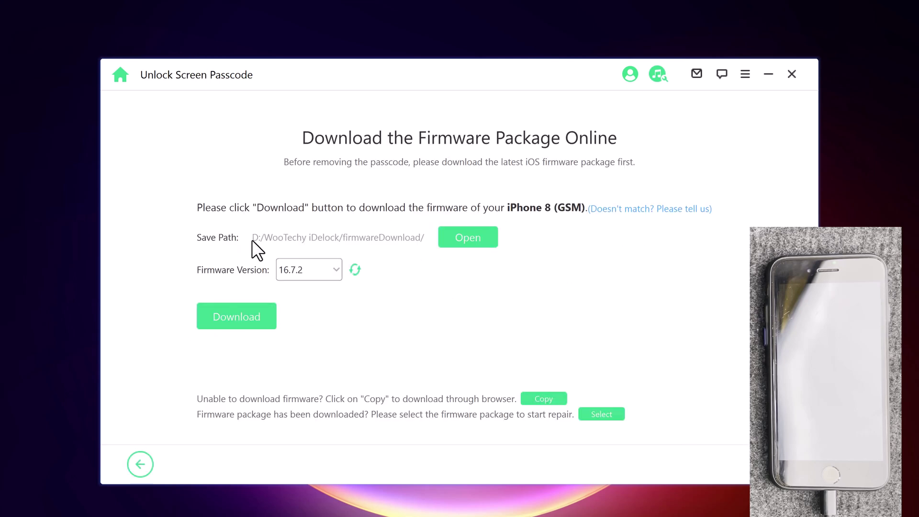
click(252, 316)
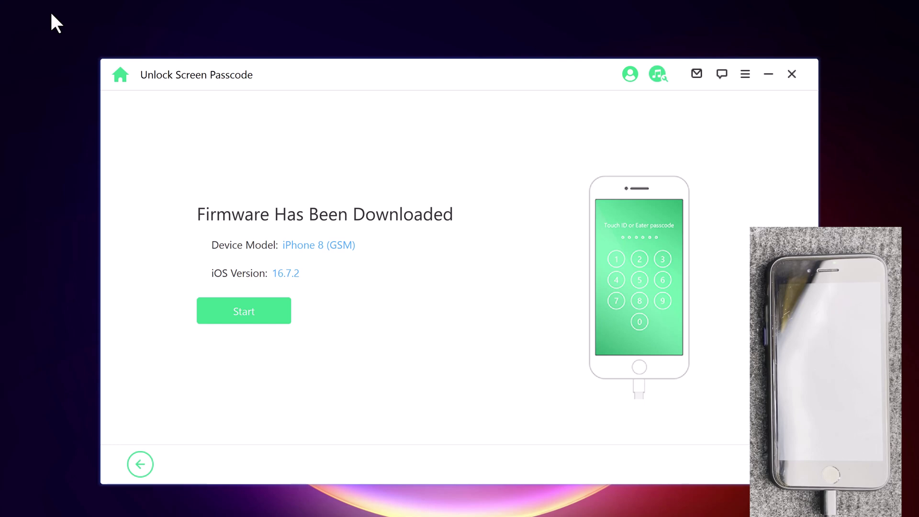
Extract the downloaded firmware package, then begin unlocking the iPhone
click(269, 311)
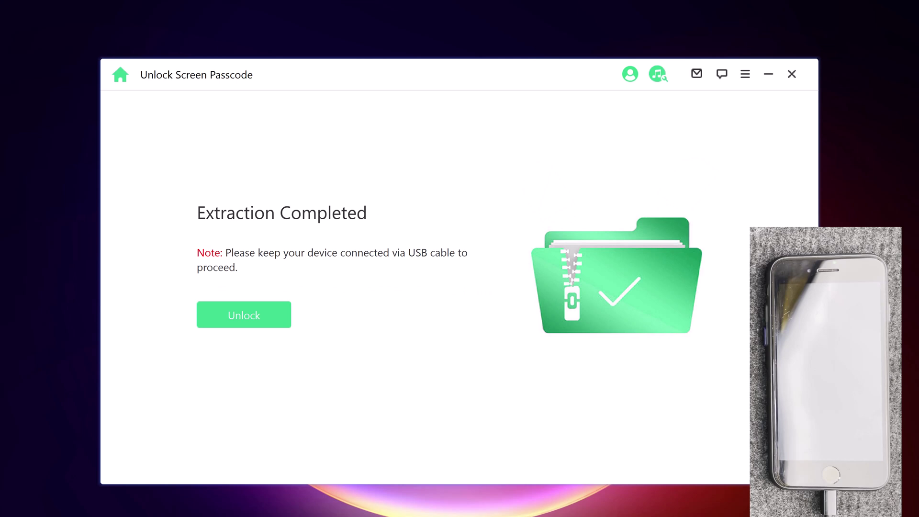
click(244, 317)
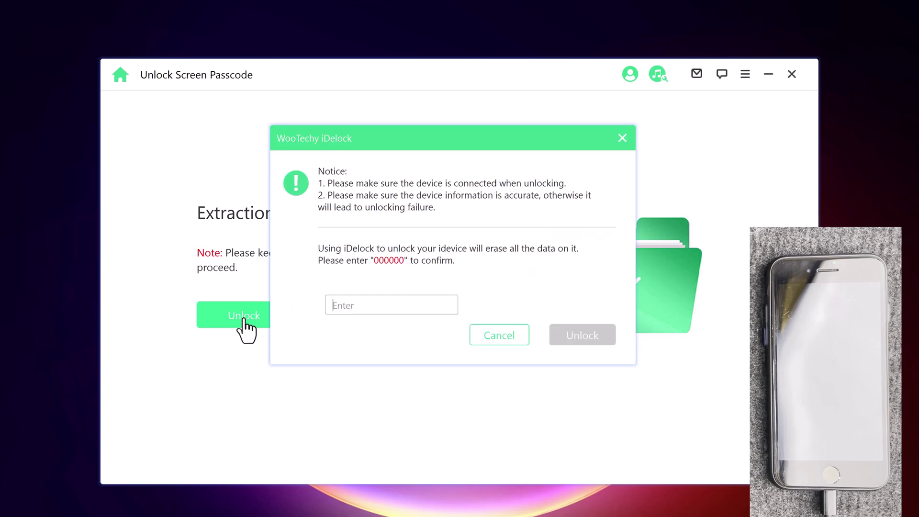
Confirm the data-erasing unlock with the code 000000 and start removing the screen lock
click(389, 300)
text(000000)
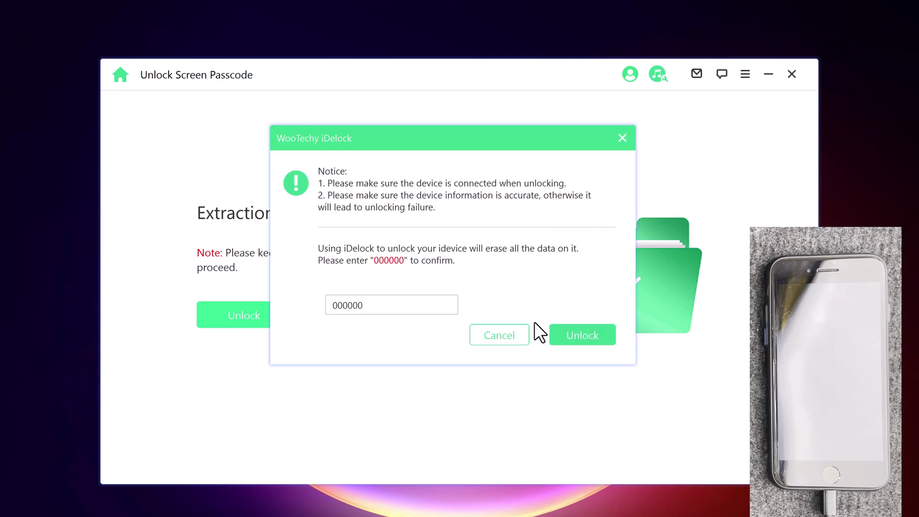
click(593, 334)
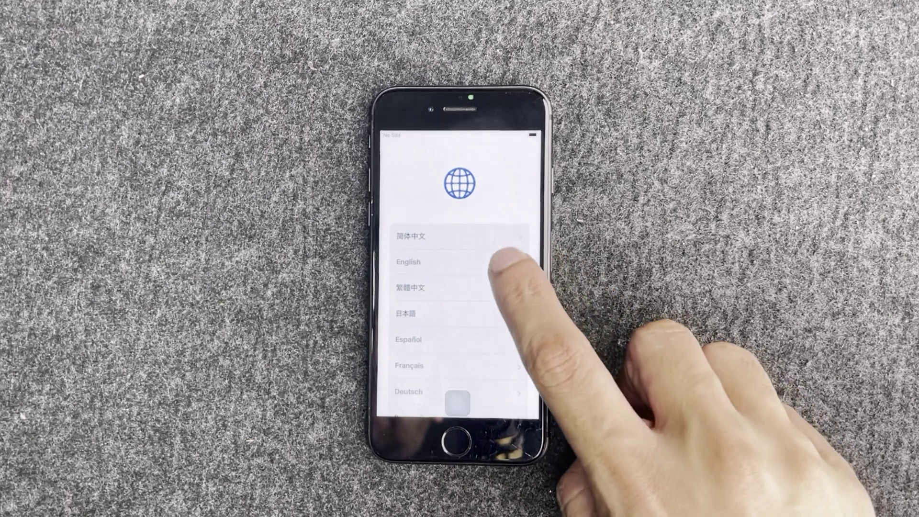
Choose the language and region, skip Quick Start, and accept the language and iMessage defaults
click(500, 261)
click(507, 366)
click(462, 404)
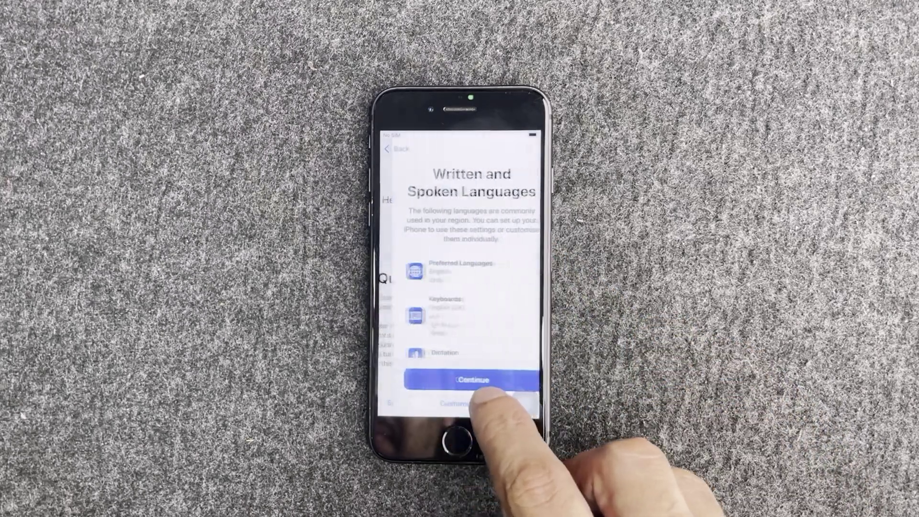
click(474, 380)
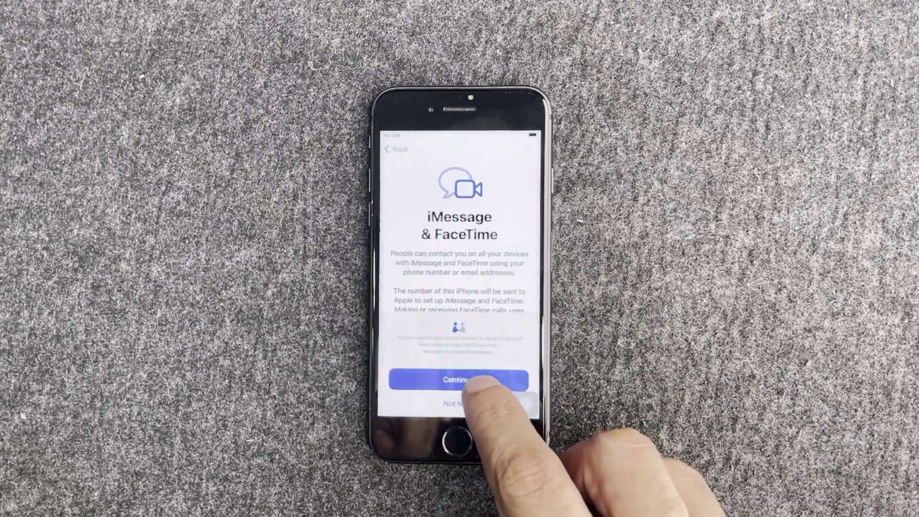
click(462, 378)
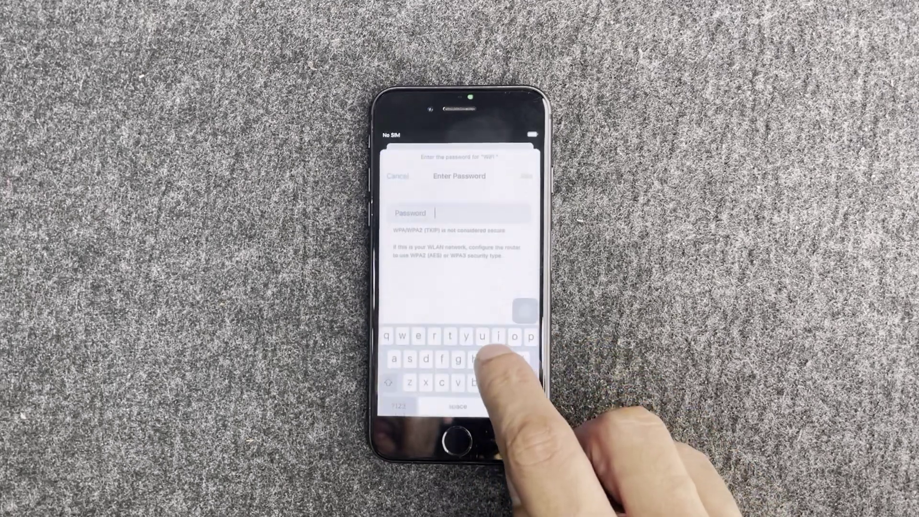
Join the Wi-Fi network with its password and acknowledge the Data & Privacy screen
click(526, 175)
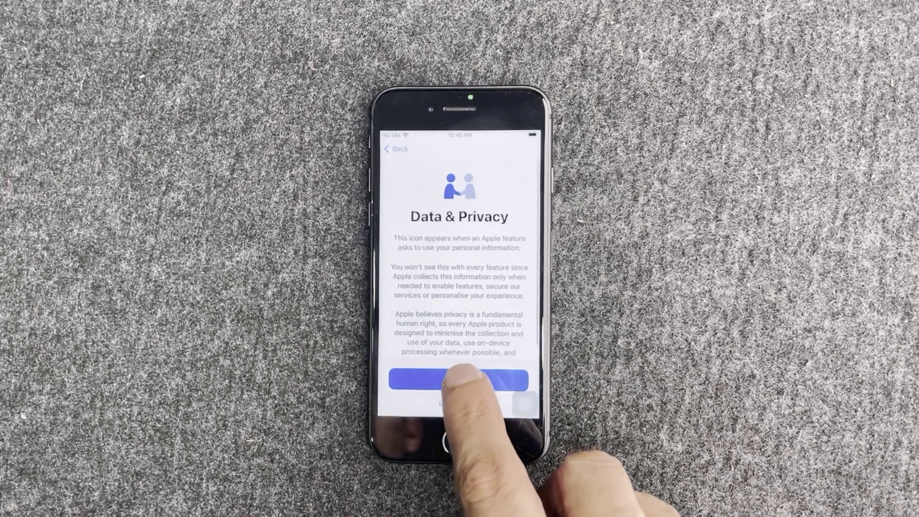
click(460, 379)
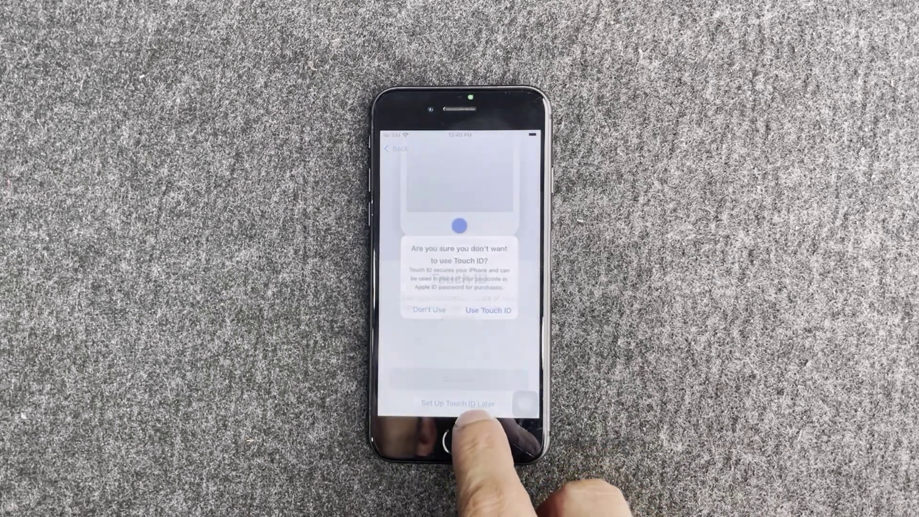
Skip Touch ID setup and choose Don't Use Passcode
click(488, 310)
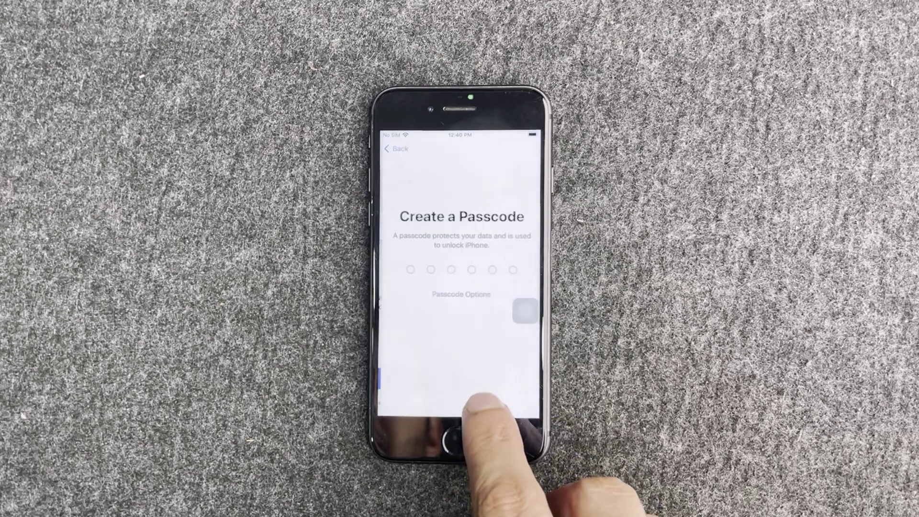
click(461, 293)
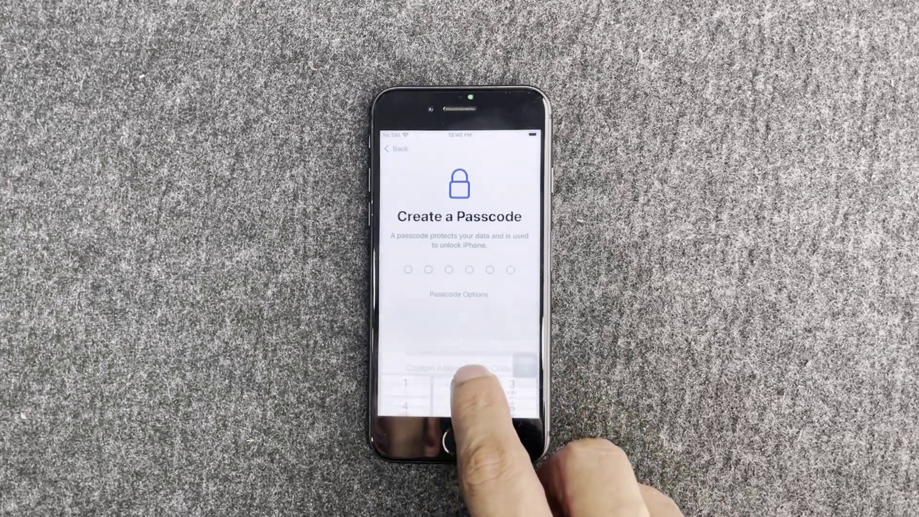
click(466, 370)
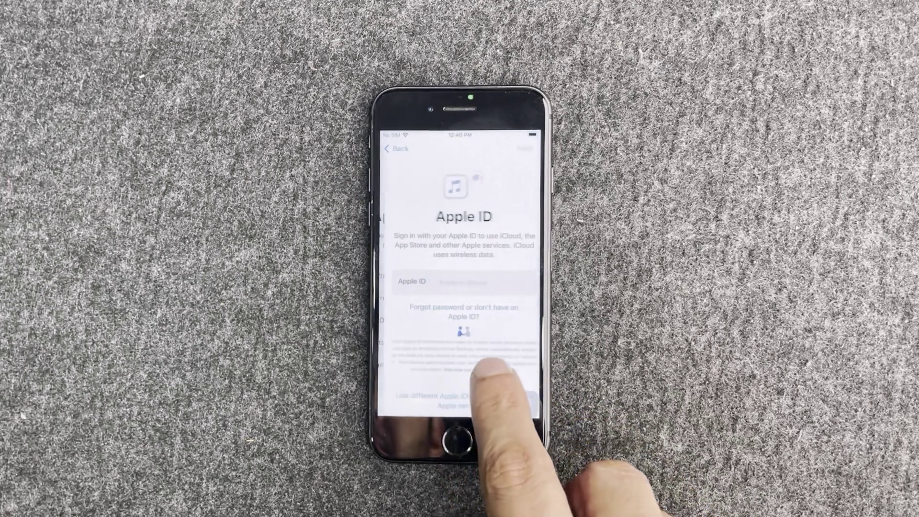
Postpone Apple ID sign-in and agree to the terms and conditions
click(478, 311)
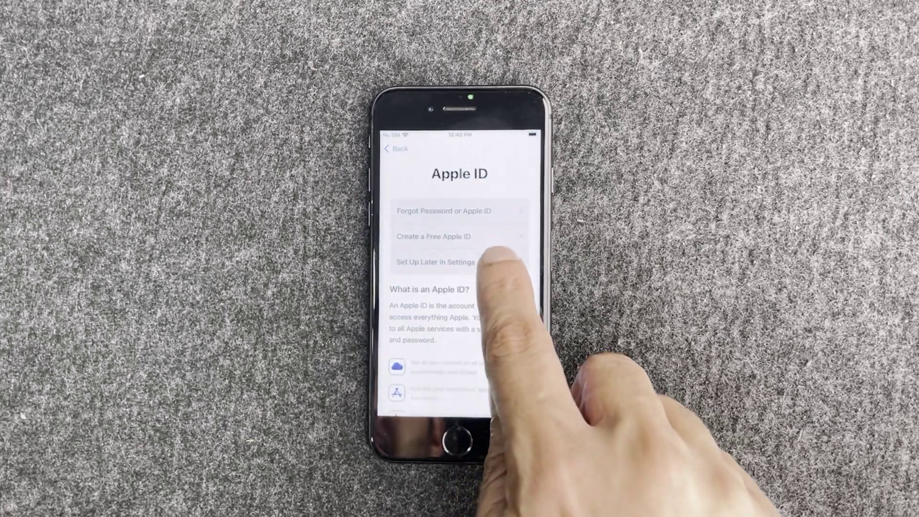
click(497, 261)
click(508, 307)
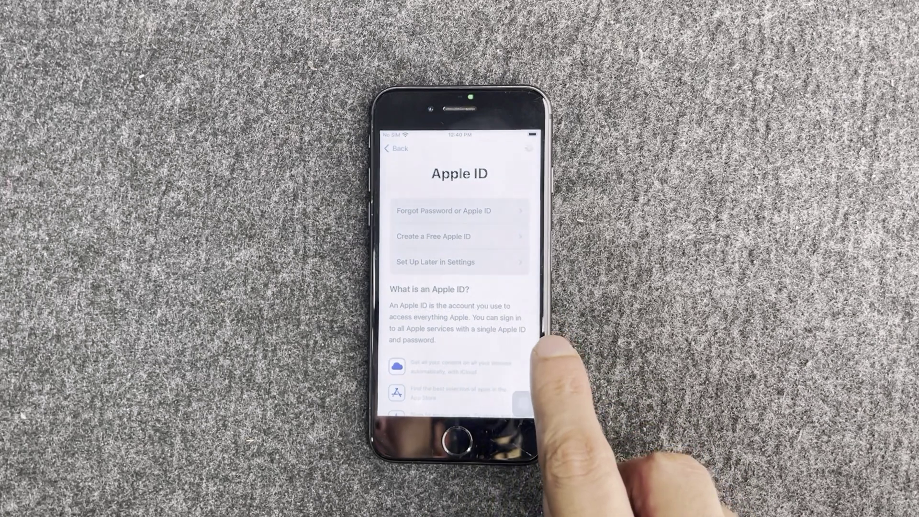
click(529, 159)
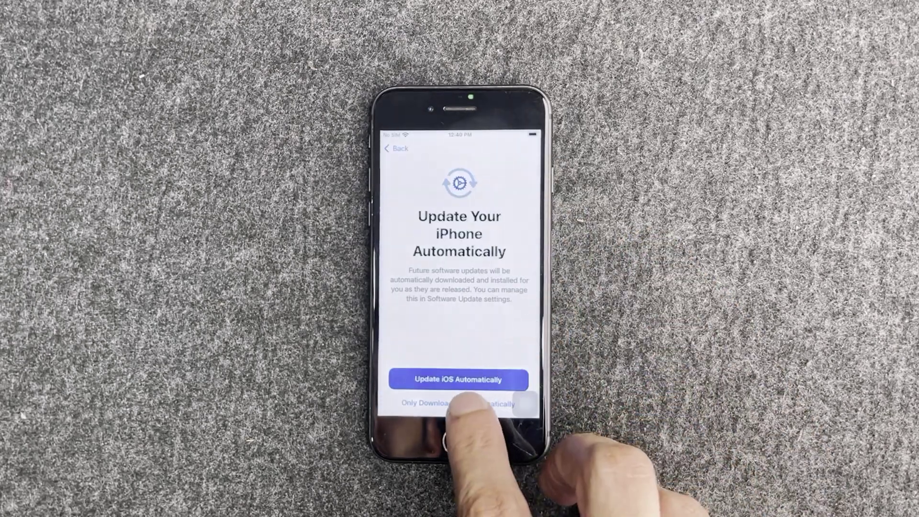
Accept automatic updates, Light appearance, Standard zoom and contacts access, then reach the home screen
click(469, 378)
click(481, 378)
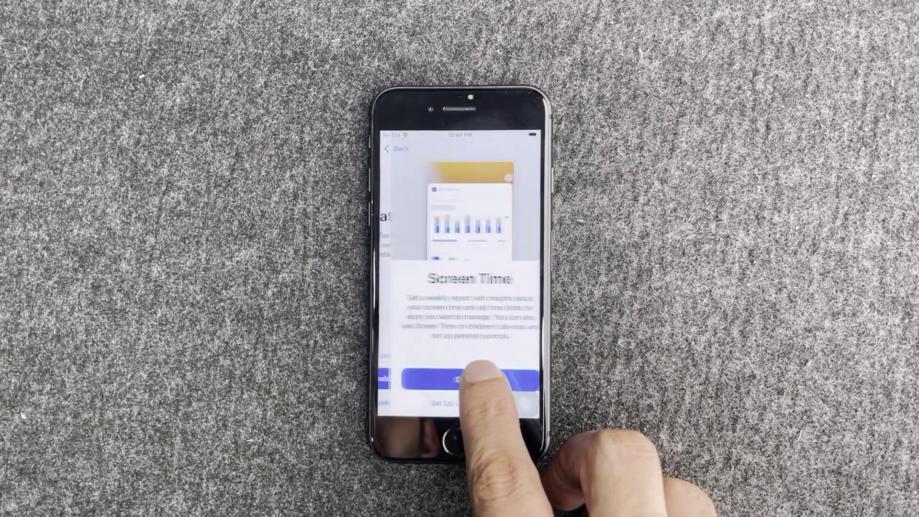
click(488, 378)
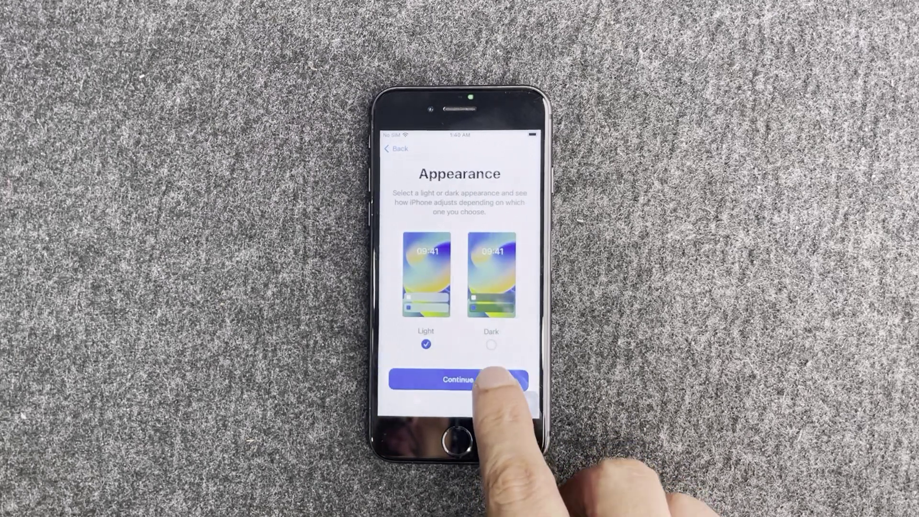
click(495, 378)
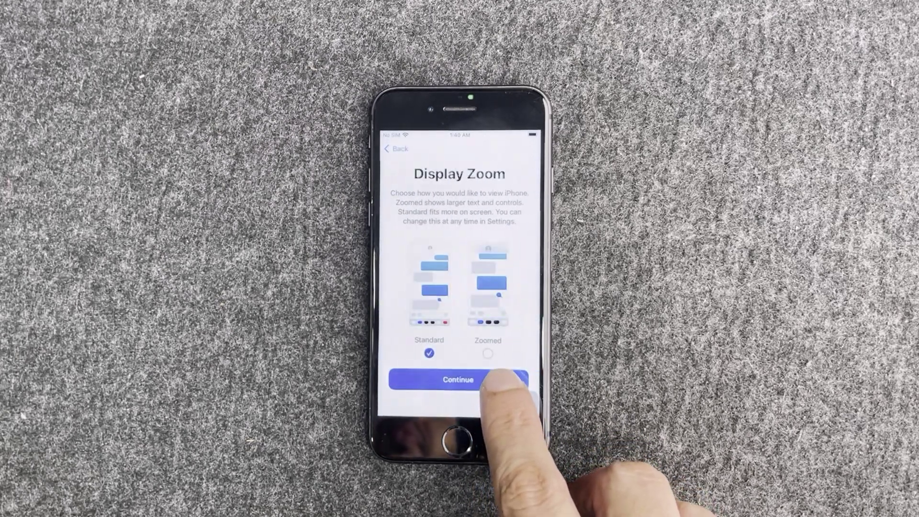
click(491, 377)
click(493, 379)
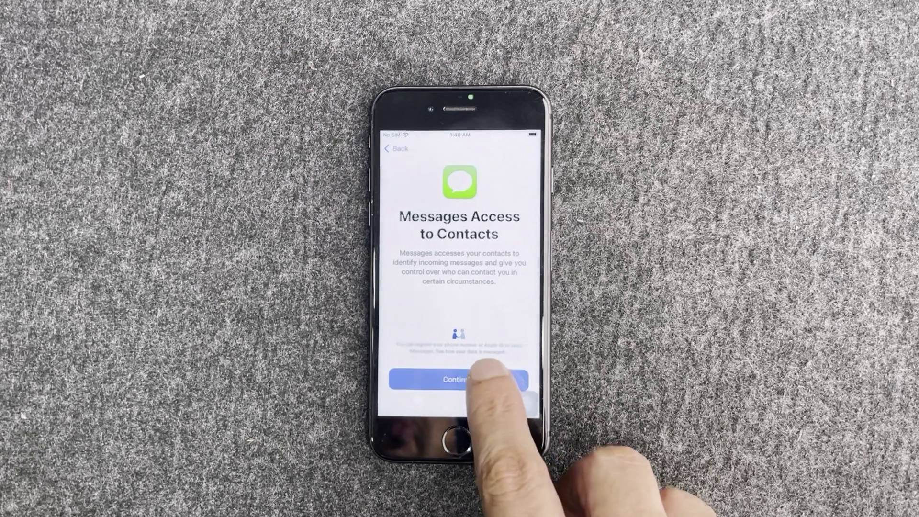
click(493, 380)
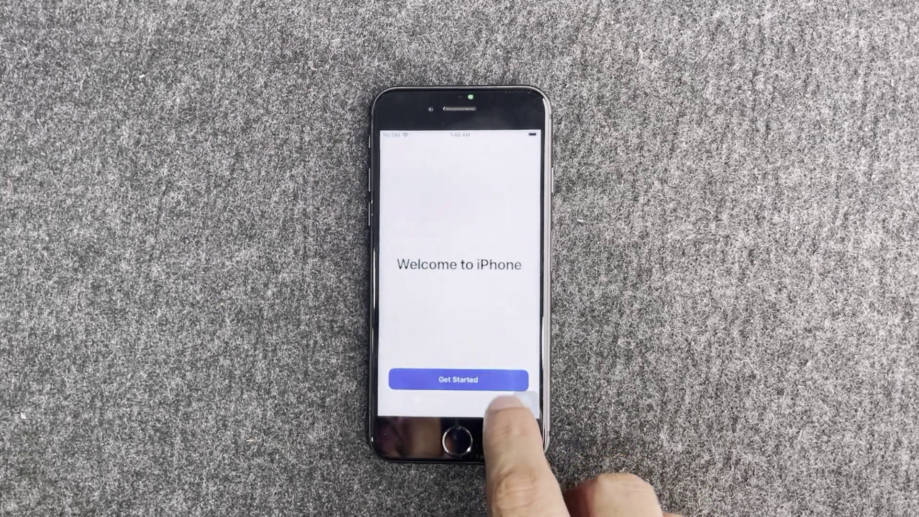
click(477, 378)
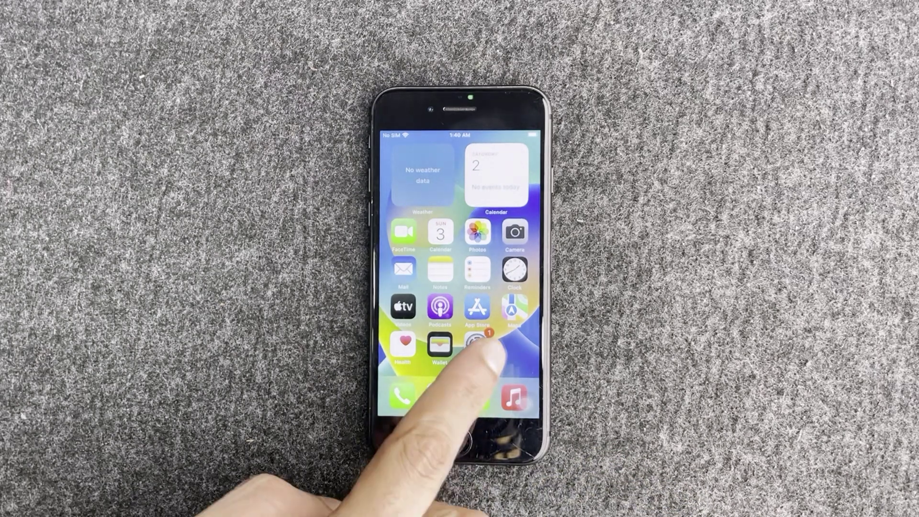
drag(488, 347, 378, 347)
drag(433, 343, 545, 349)
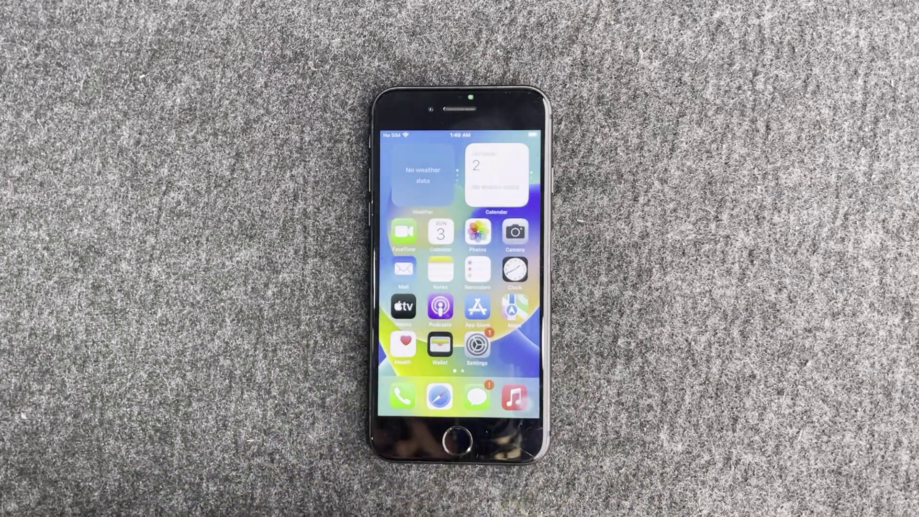